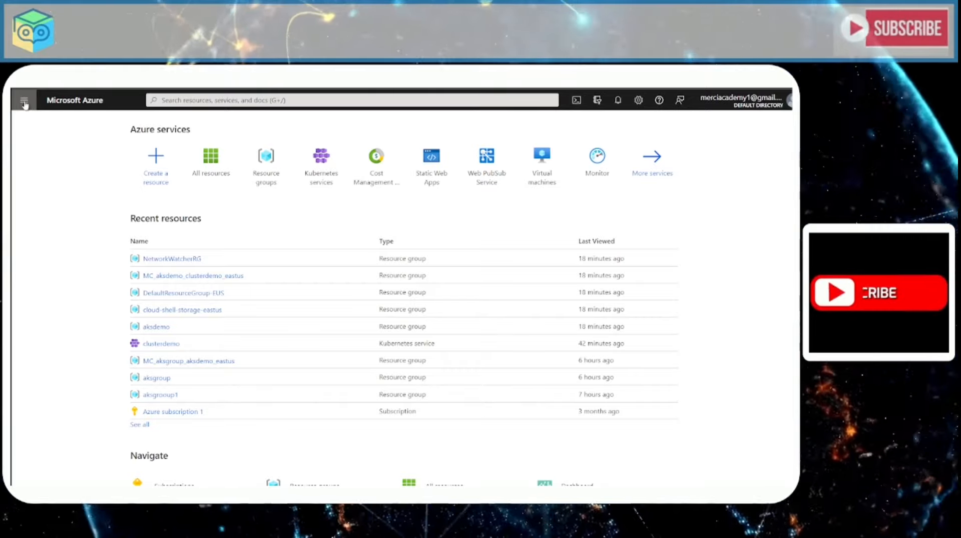
Step: Navigate from the portal menu to All resources and start creating a new resource
{"action": "left_click", "coordinate": [24, 100]}
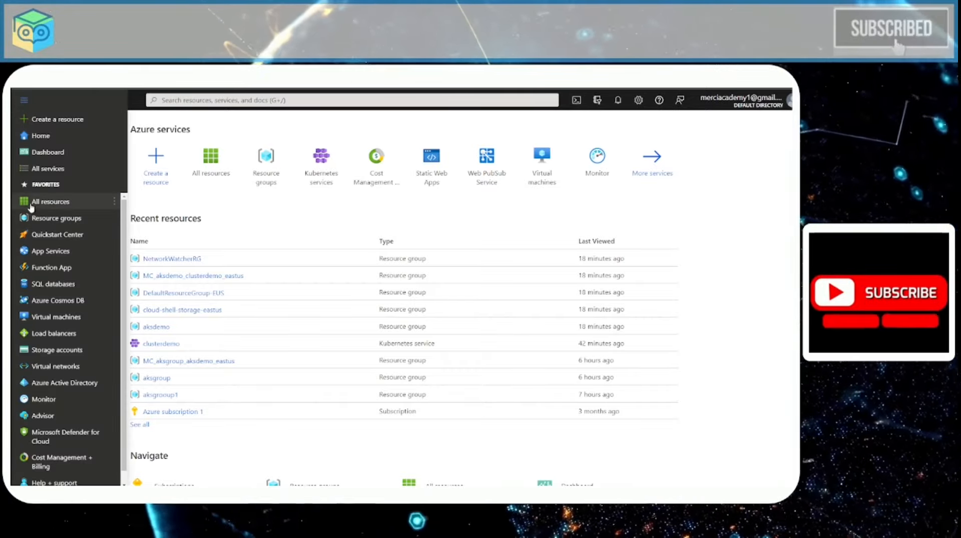
{"action": "left_click", "coordinate": [46, 202]}
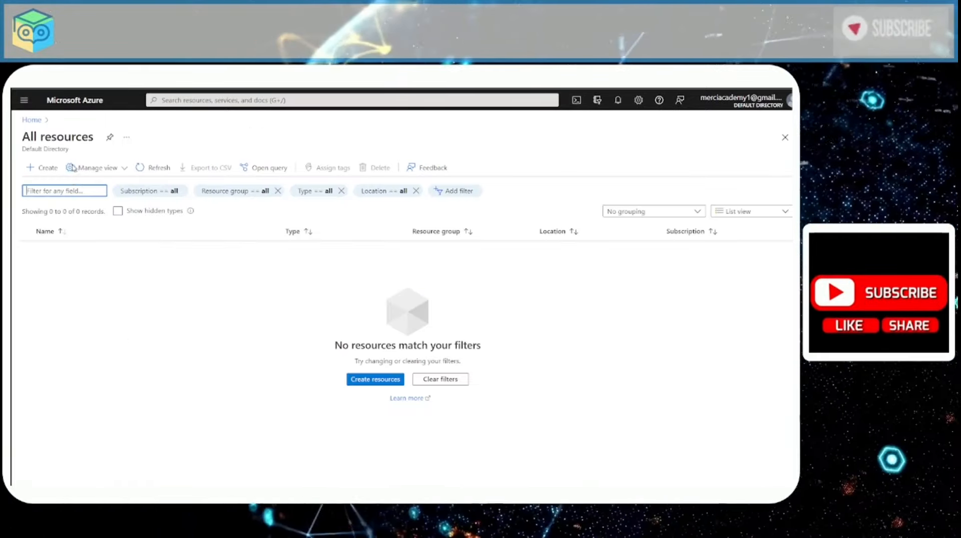
{"action": "left_click", "coordinate": [47, 168]}
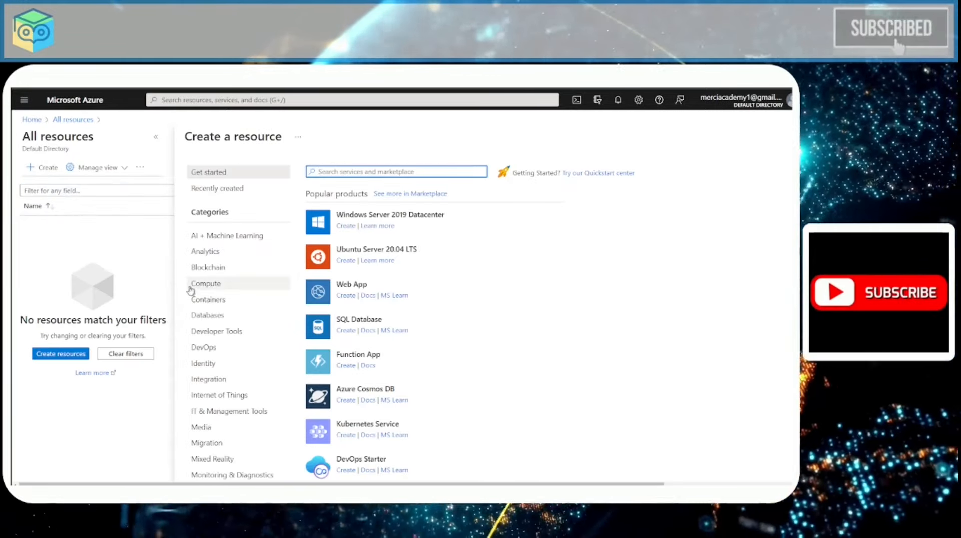
Step: Show the Compute catalogue and search Azure services for aks, then return to the catalogue
{"action": "left_click", "coordinate": [208, 286]}
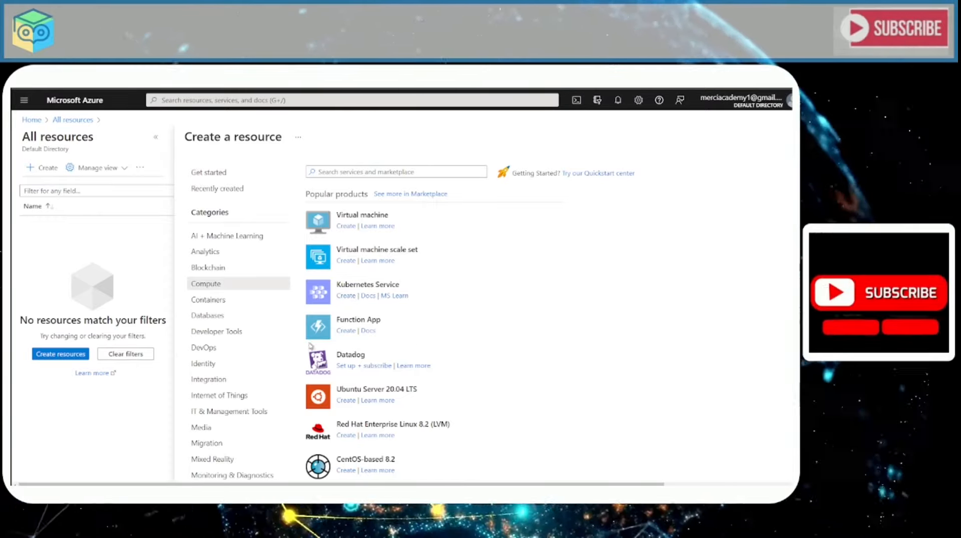
{"action": "left_click", "coordinate": [184, 98]}
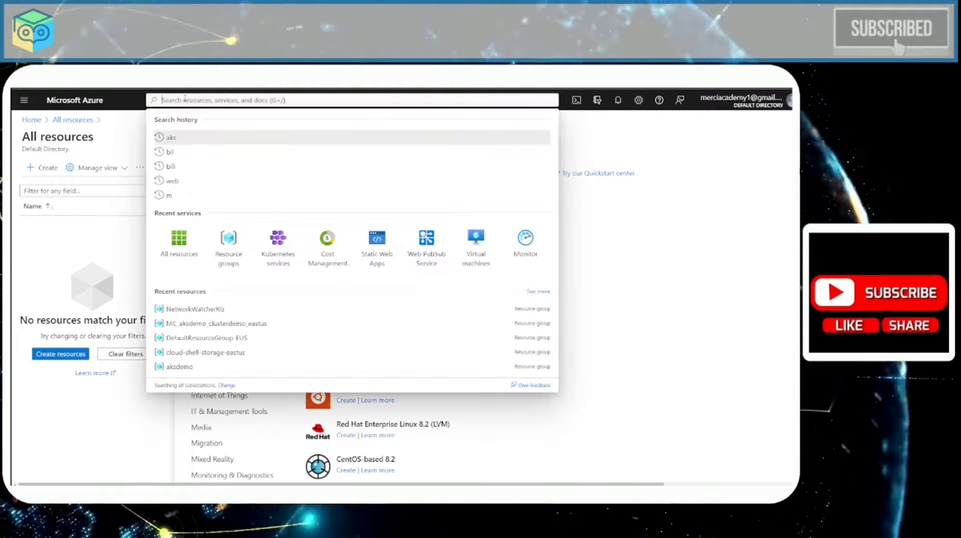
{"action": "type", "text": "akss"}
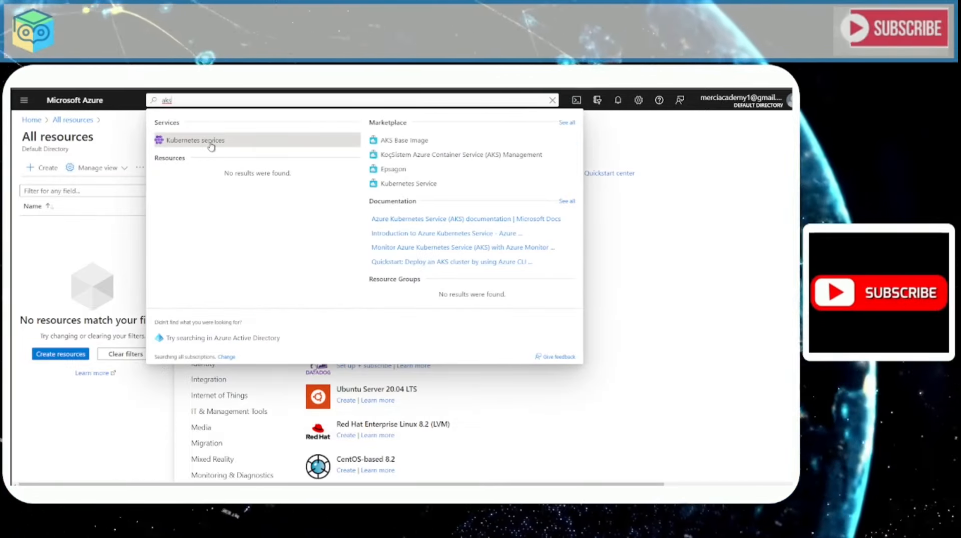
{"action": "left_click", "coordinate": [650, 312]}
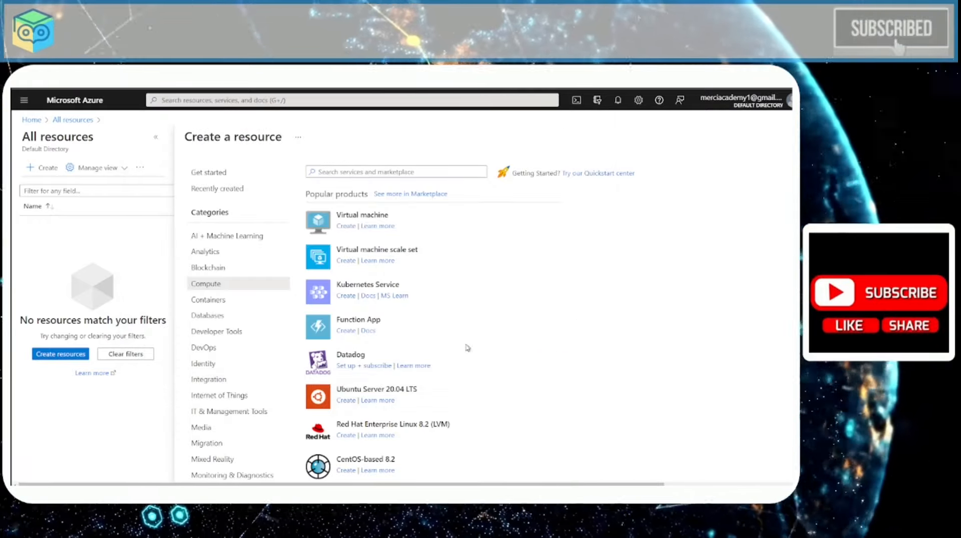
Step: Start a Kubernetes Service cluster using a new resource group named myResourceGroup
{"action": "left_click", "coordinate": [345, 296]}
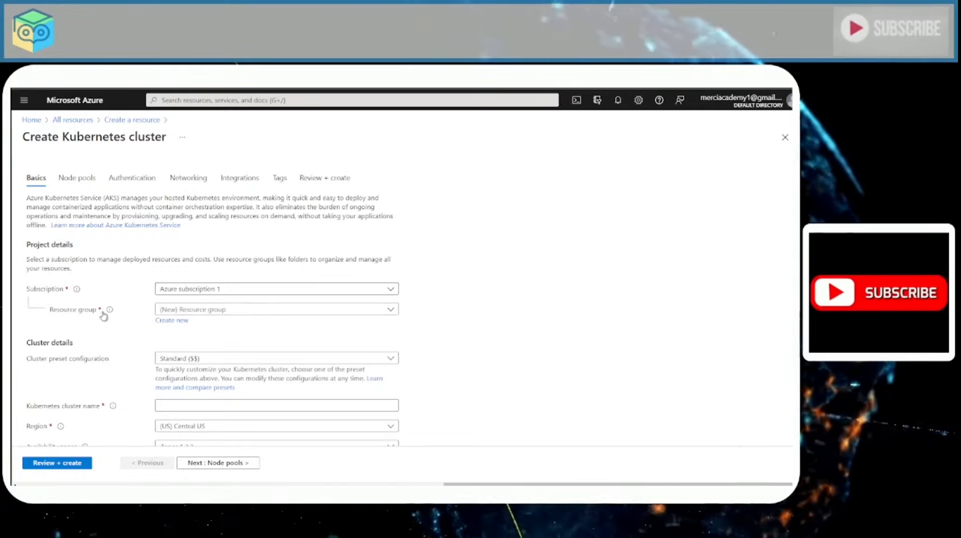
{"action": "left_click", "coordinate": [168, 321]}
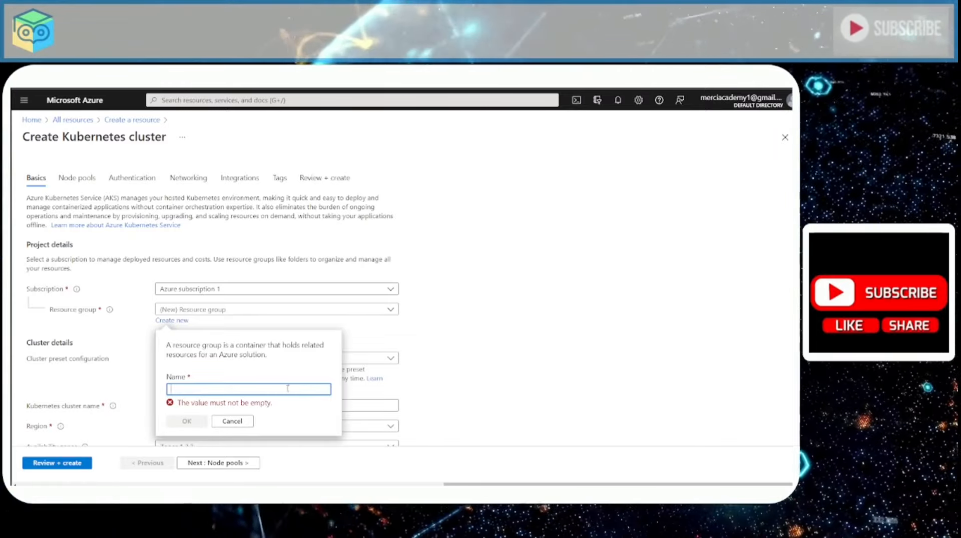
{"action": "type", "text": "myResourceGroup"}
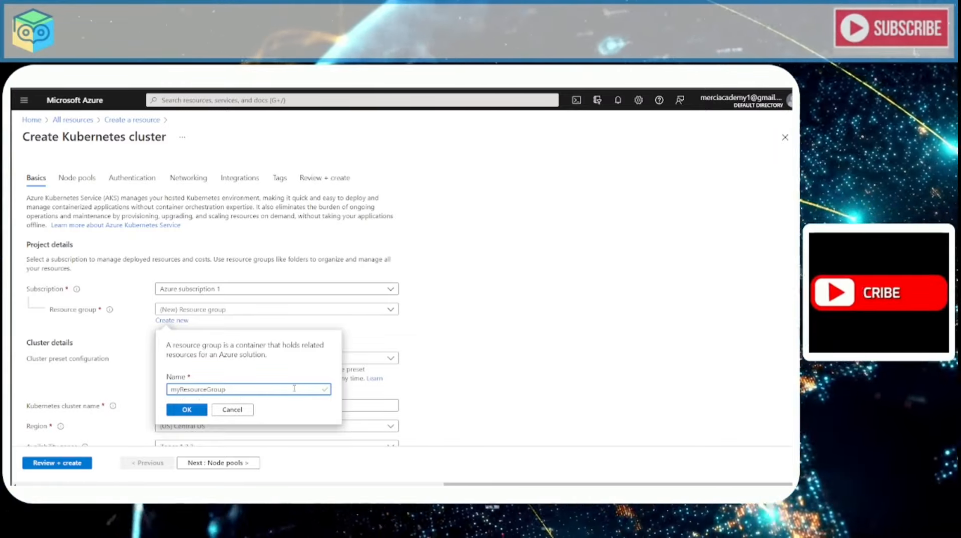
{"action": "left_click", "coordinate": [187, 411]}
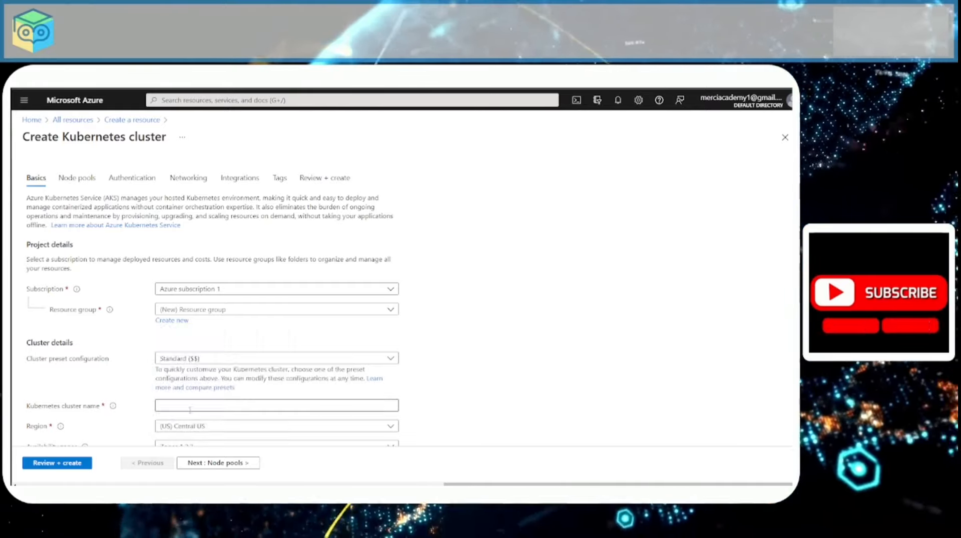
{"action": "scroll", "coordinate": [81, 249], "scroll_direction": "down", "scroll_amount": 3}
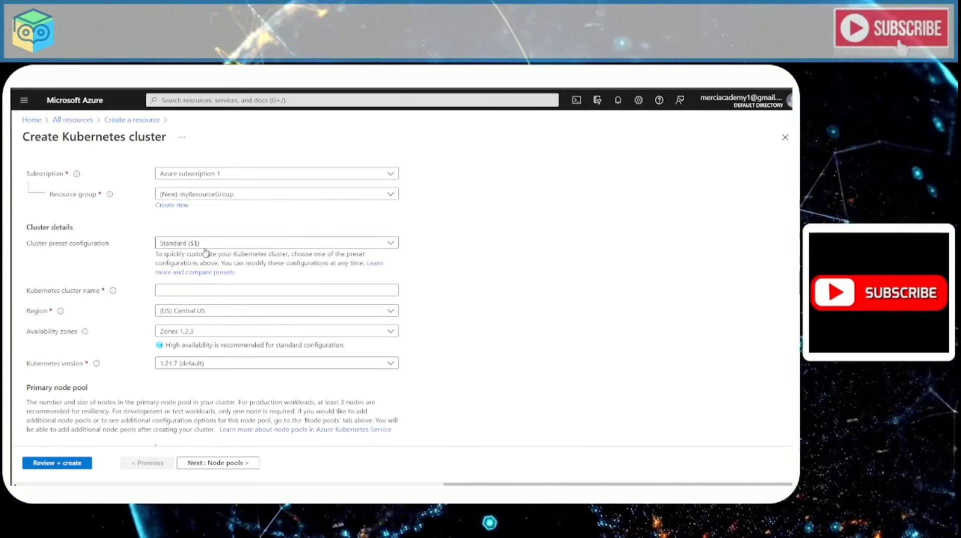
Step: Keep the Standard preset, name the cluster myAKSCluster and set its region to (US) East US
{"action": "left_click", "coordinate": [335, 245]}
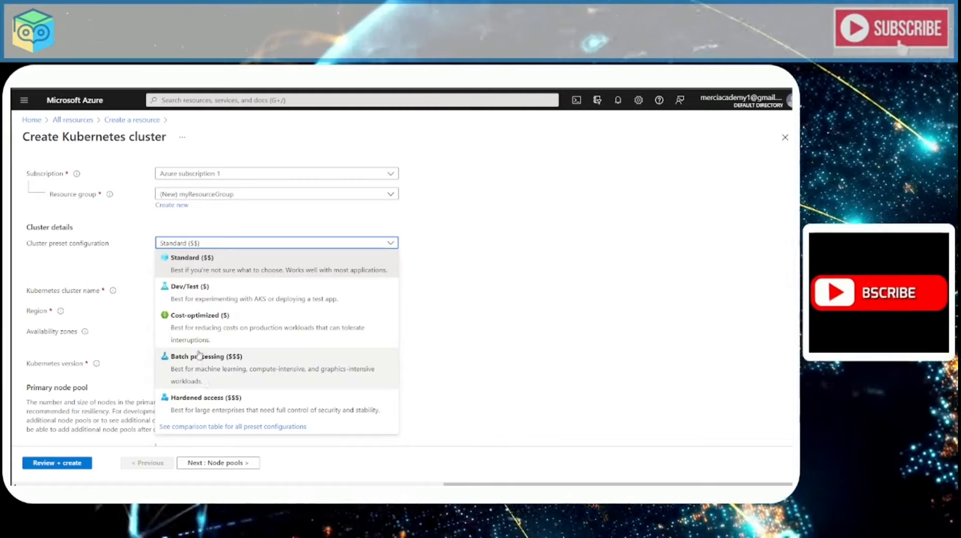
{"action": "left_click", "coordinate": [109, 238]}
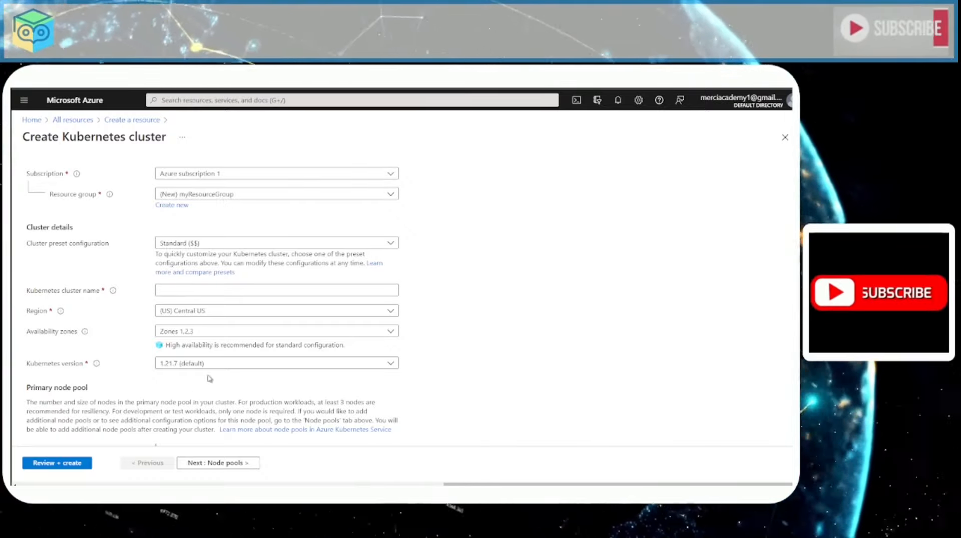
{"action": "left_click", "coordinate": [188, 294]}
{"action": "type", "text": "myAKSCluster"}
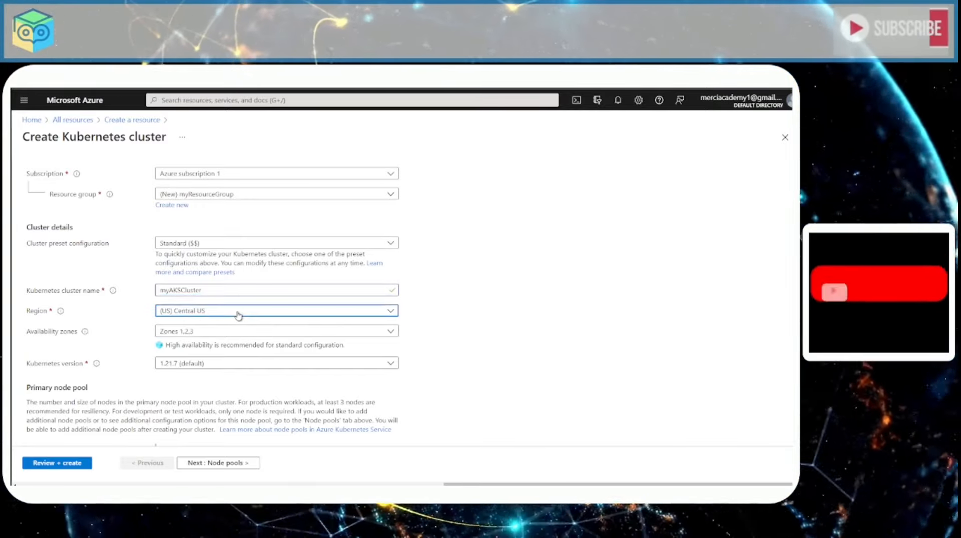
{"action": "left_click", "coordinate": [239, 315]}
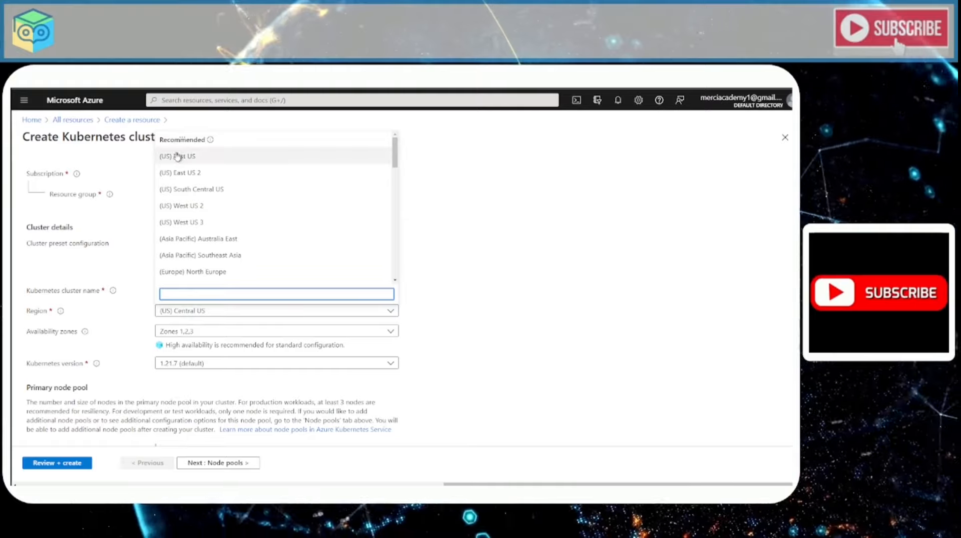
{"action": "left_click", "coordinate": [187, 156]}
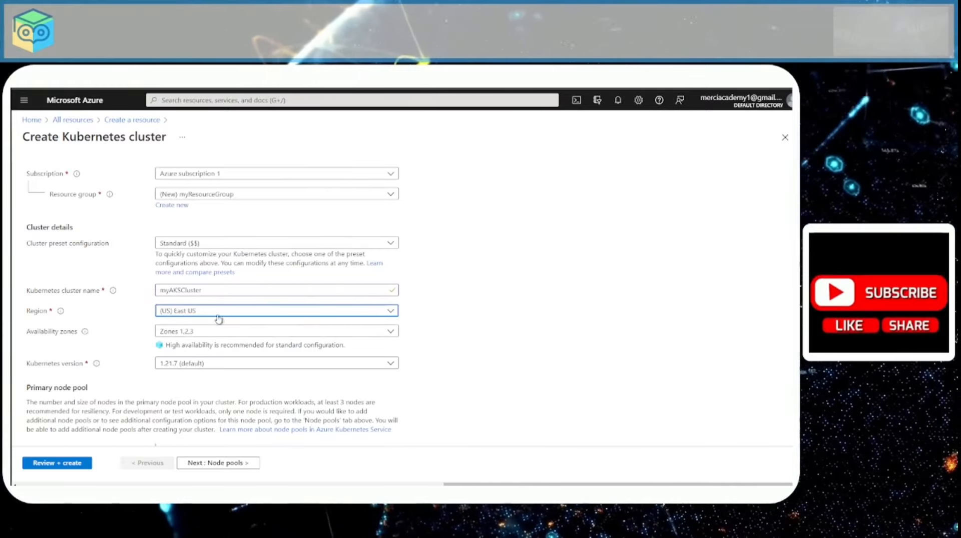
{"action": "scroll", "coordinate": [168, 399], "scroll_direction": "down", "scroll_amount": 2}
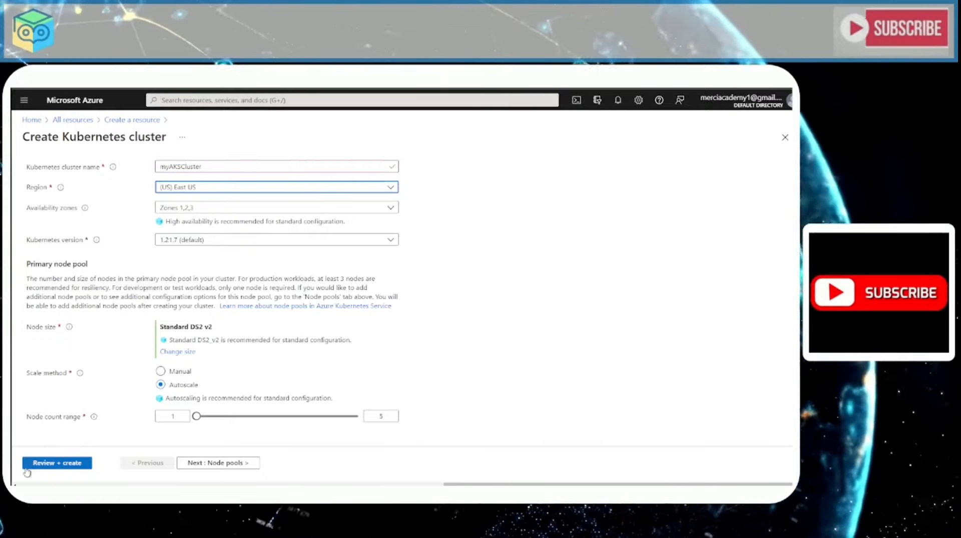
Step: Review the cluster settings and create myAKSCluster once validation passes
{"action": "left_click", "coordinate": [58, 463]}
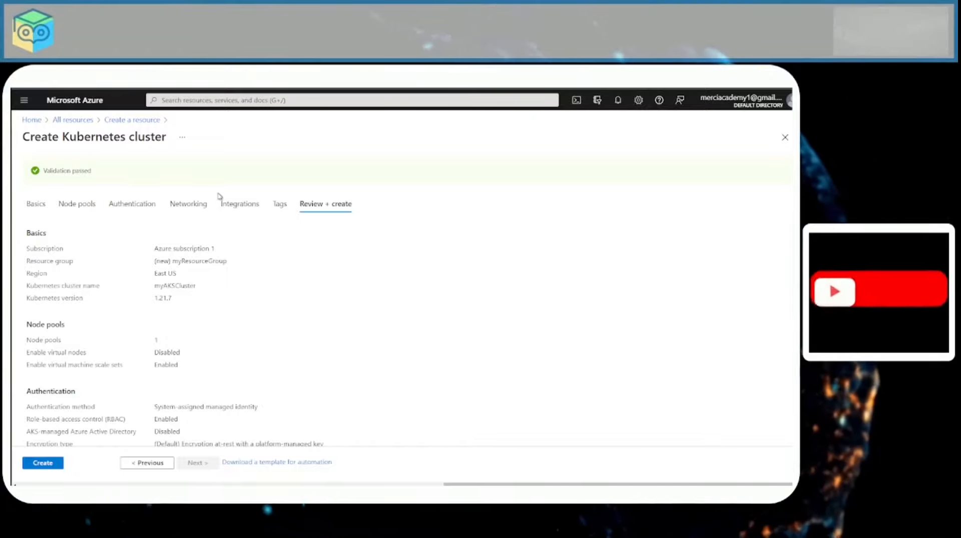
{"action": "left_click", "coordinate": [43, 464]}
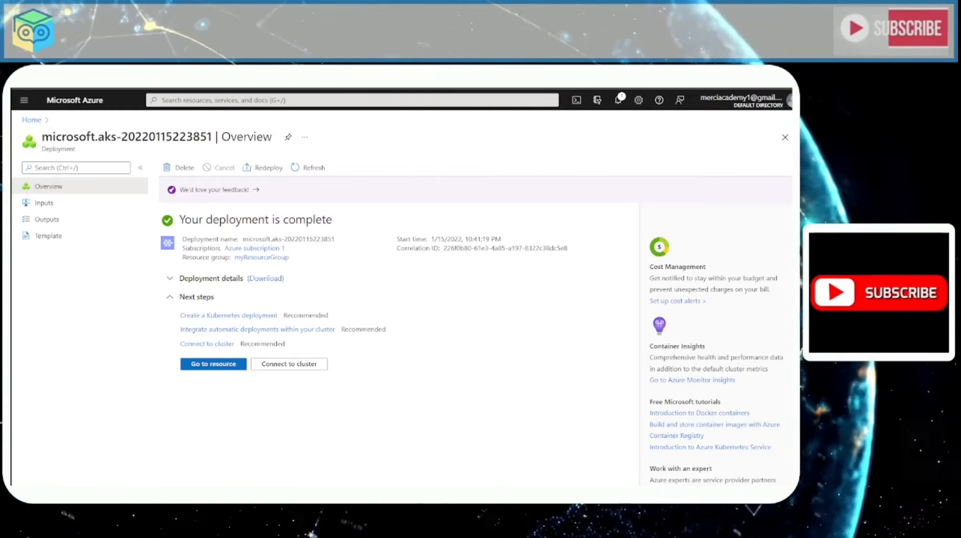
Step: Go to the newly deployed myAKSCluster resource from the deployment overview
{"action": "left_click", "coordinate": [214, 364]}
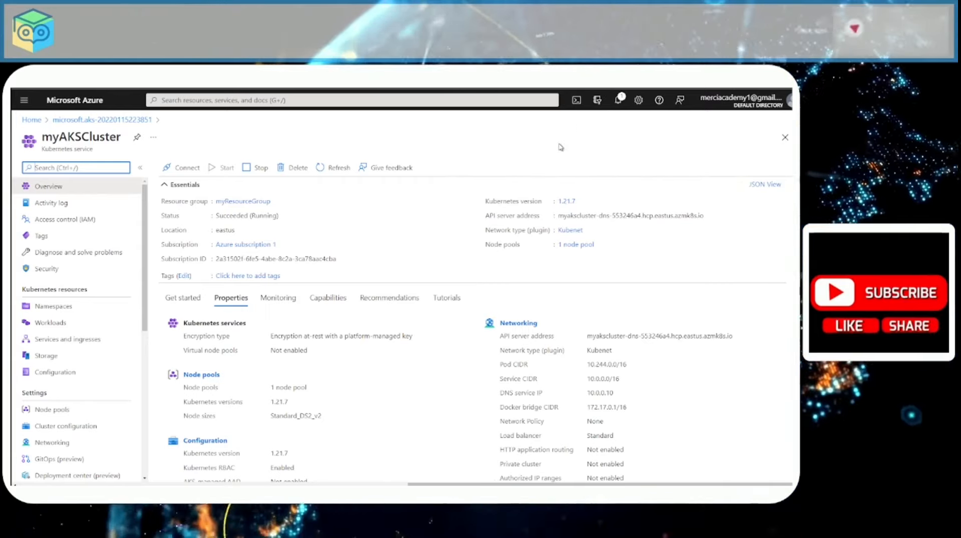
Step: Launch Cloud Shell and create the storage account it requires
{"action": "left_click", "coordinate": [576, 100]}
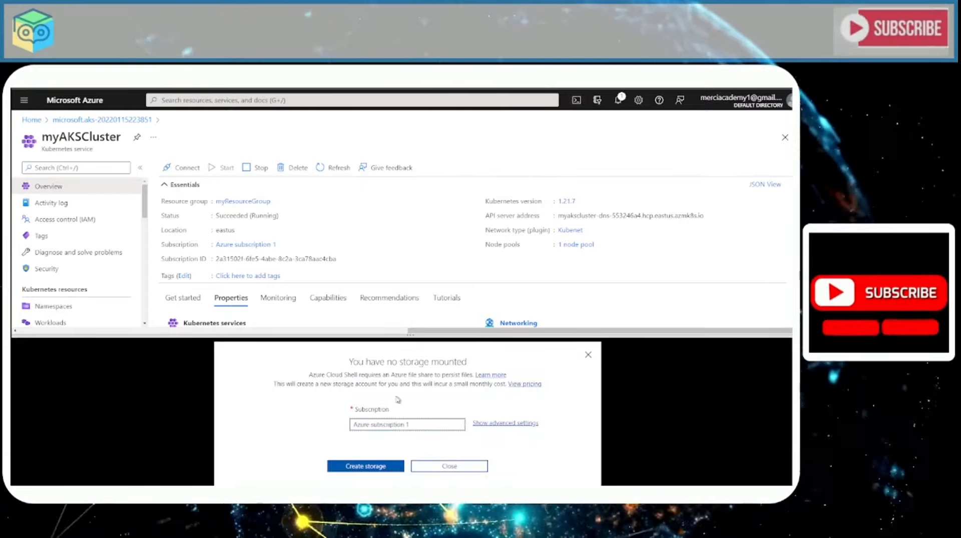
{"action": "left_click", "coordinate": [366, 466]}
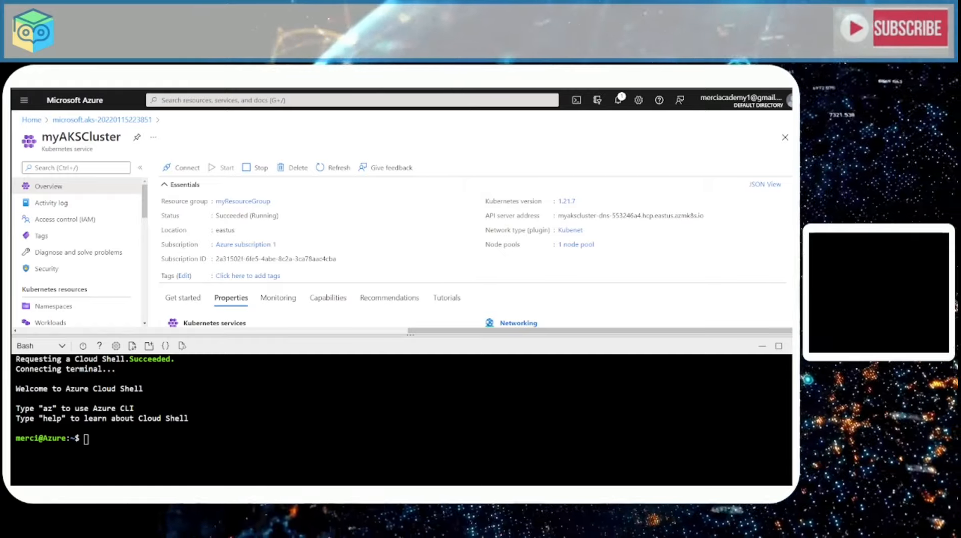
{"action": "type", "text": "az aks get-credentials --resource-group myResourceGroup --name myAKSCluster"}
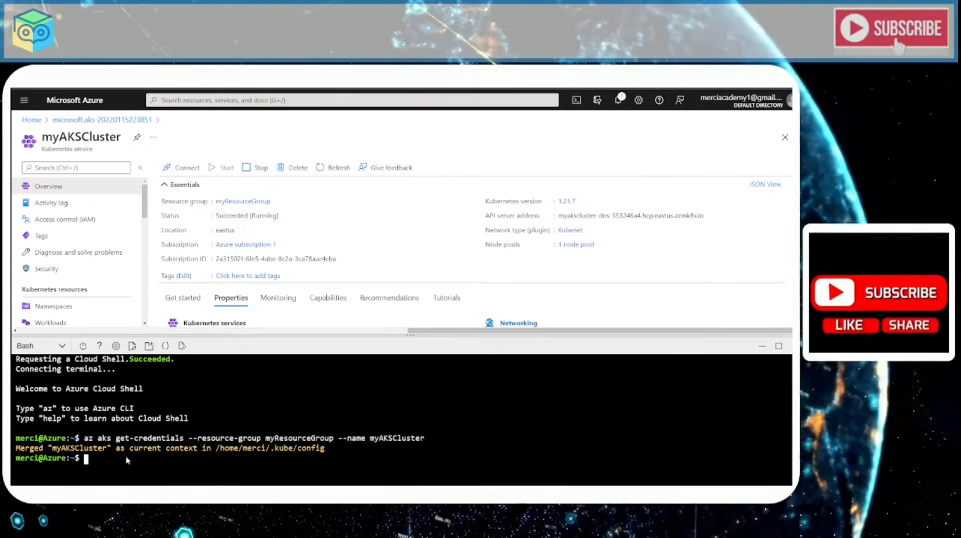
{"action": "type", "text": "kubectl get nodes"}
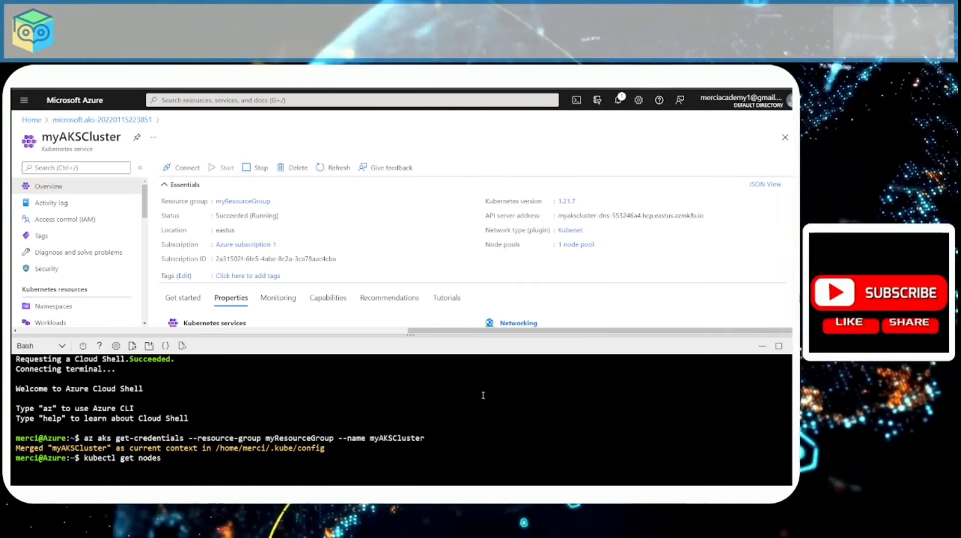
Step: Run kubectl get nodes to list the three Ready nodes, then run the azure-vote.yaml line
{"action": "key", "text": "Return"}
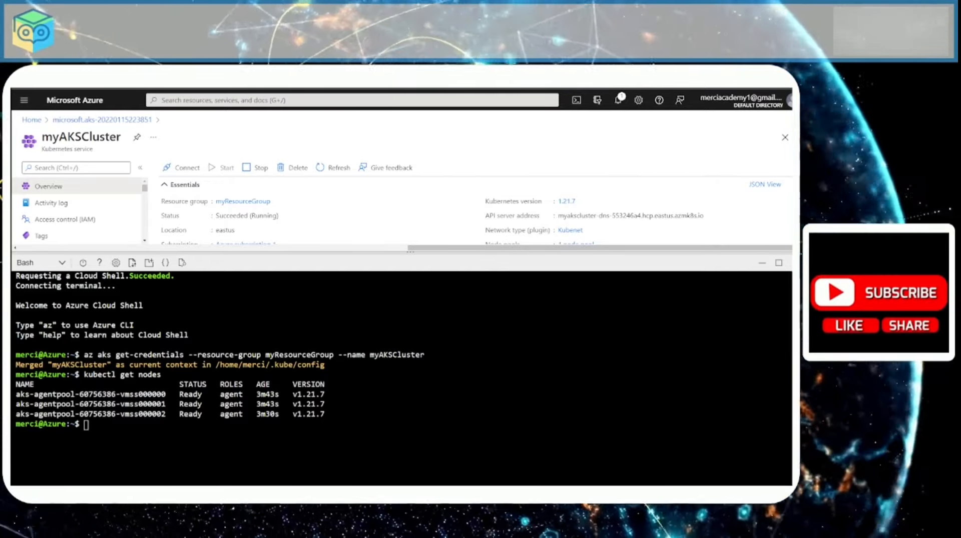
{"action": "type", "text": "azure-vote.yaml"}
{"action": "key", "text": "Return"}
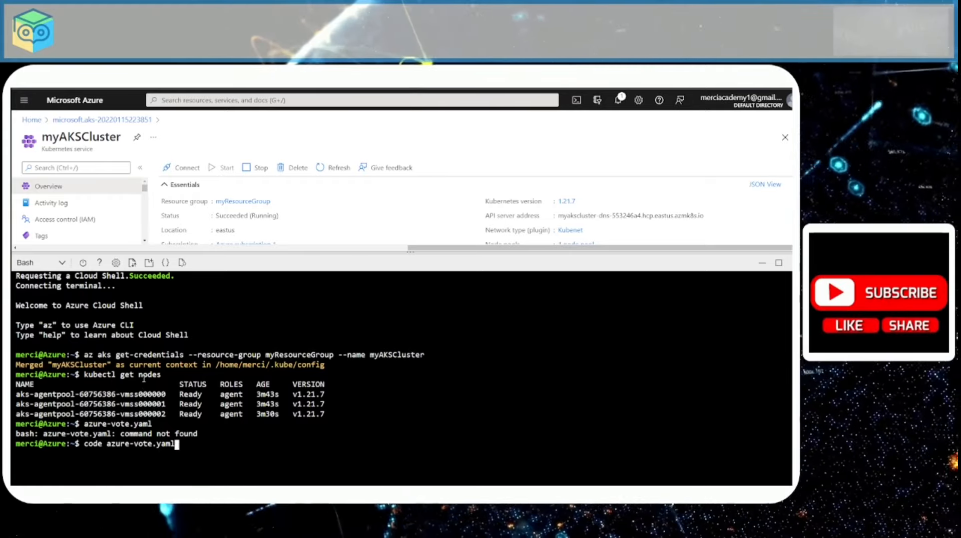
Step: Create azure-vote.yaml with the pasted voting app manifest, save it and enlarge the terminal
{"action": "key", "text": "Return"}
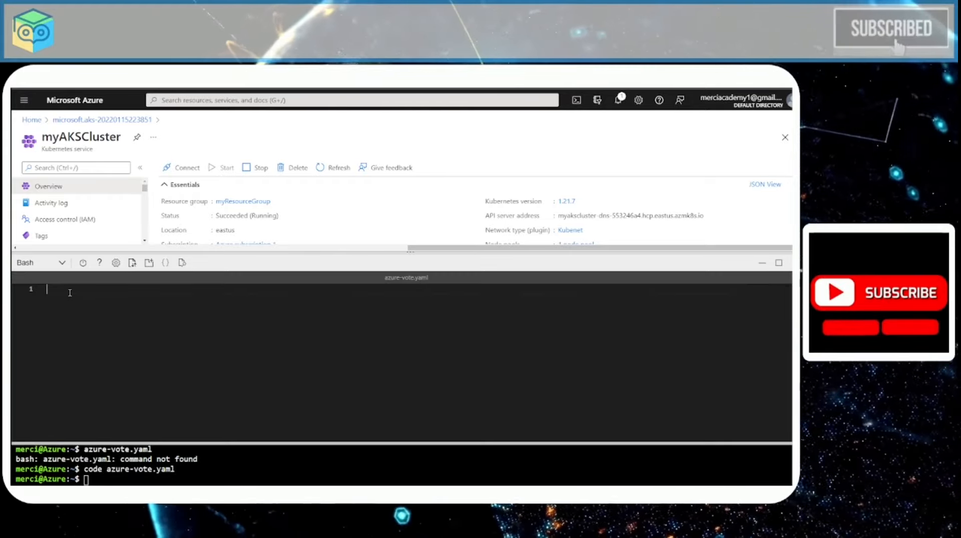
{"action": "key", "text": "ctrl+v"}
{"action": "scroll", "coordinate": [211, 341], "scroll_direction": "up", "scroll_amount": 5}
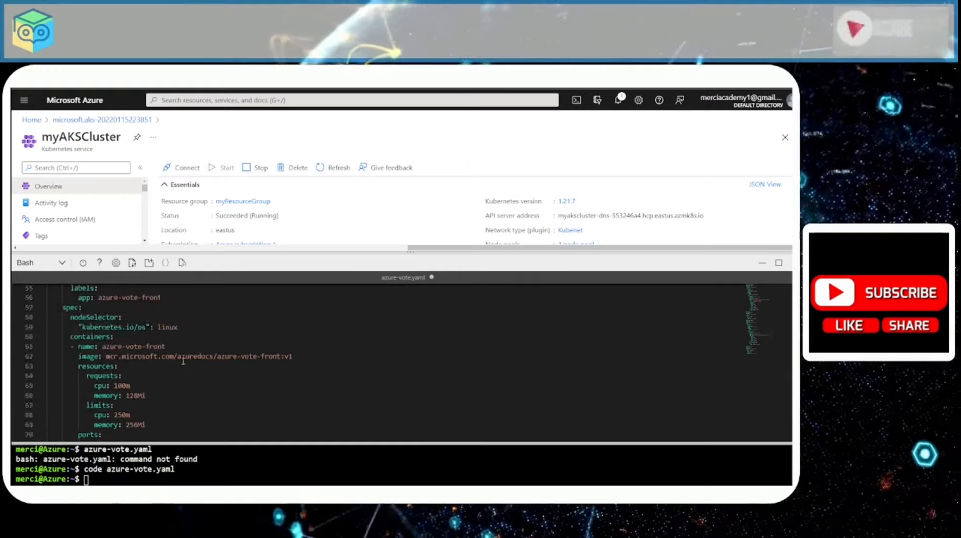
{"action": "scroll", "coordinate": [211, 342], "scroll_direction": "up", "scroll_amount": 5}
{"action": "scroll", "coordinate": [211, 342], "scroll_direction": "up", "scroll_amount": 5}
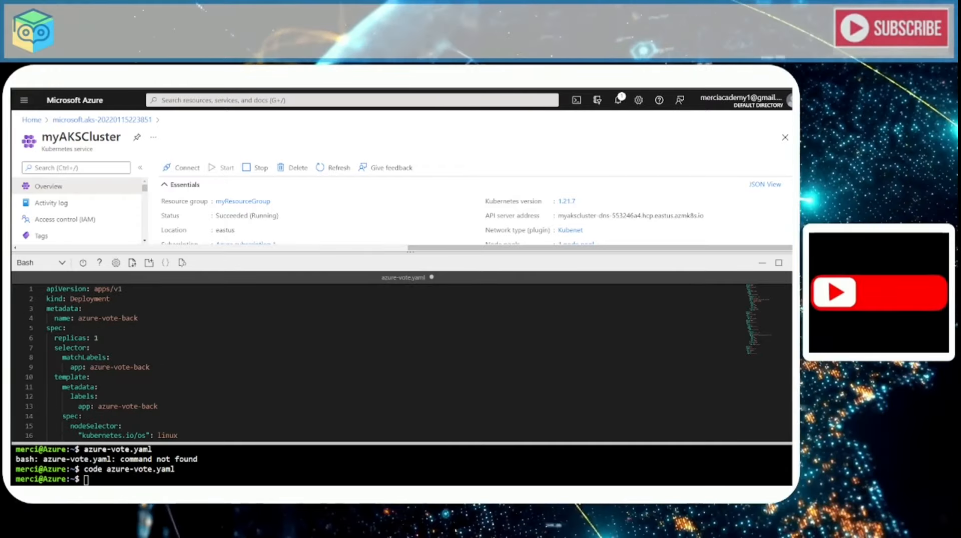
{"action": "left_click", "coordinate": [782, 283]}
{"action": "left_click", "coordinate": [727, 296]}
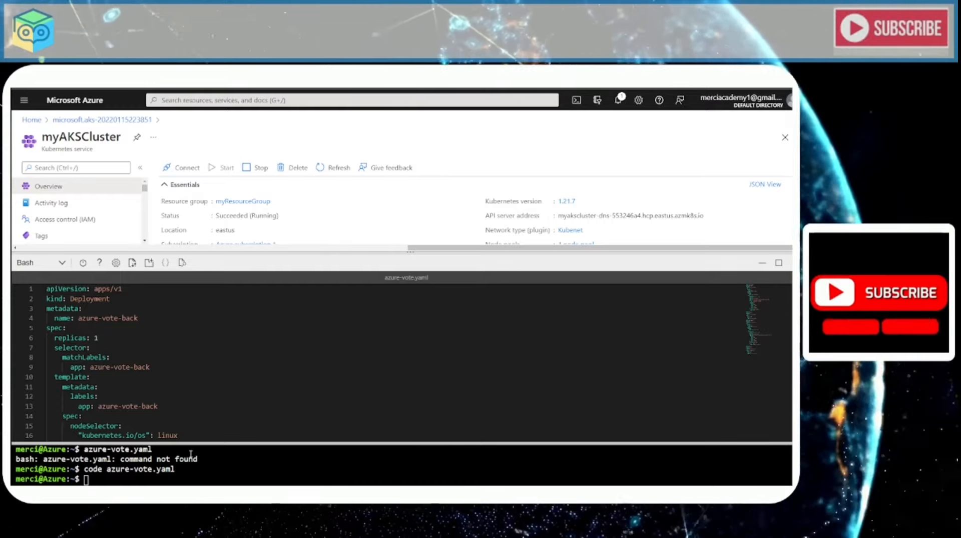
{"action": "left_click_drag", "start_coordinate": [194, 442], "coordinate": [165, 352]}
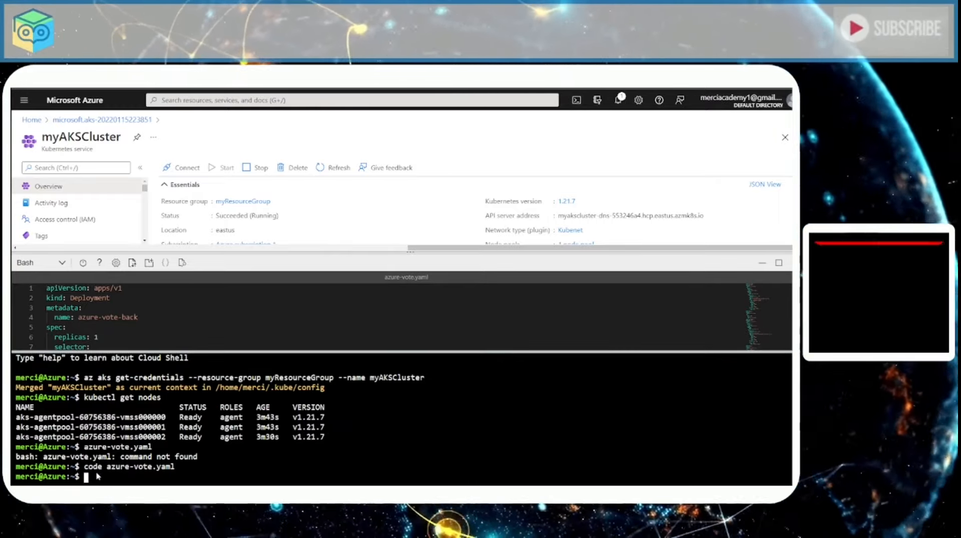
{"action": "type", "text": "kubectl apply -f azure-vote.yaml"}
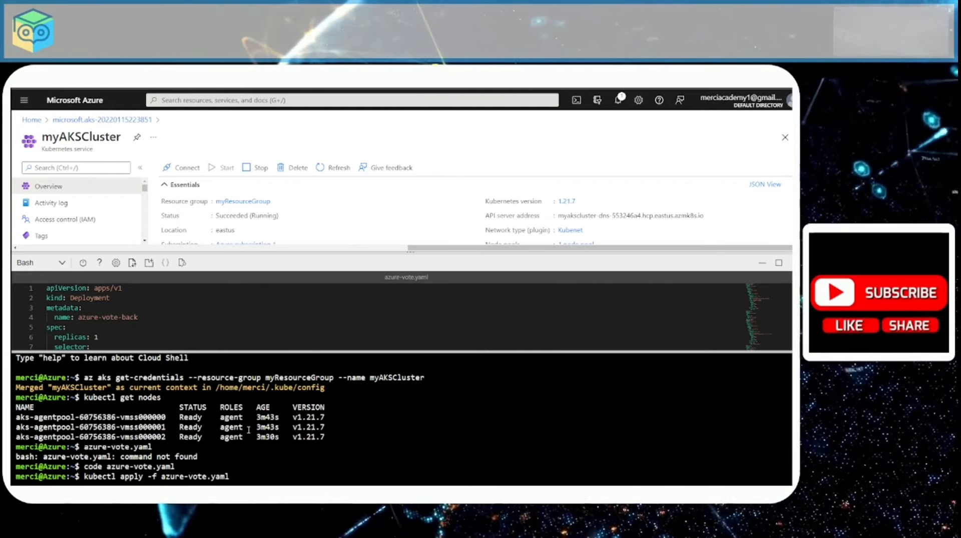
Step: Apply azure-vote.yaml and watch azure-vote-front until its external IP 20.81.89.141 appears
{"action": "key", "text": "Return"}
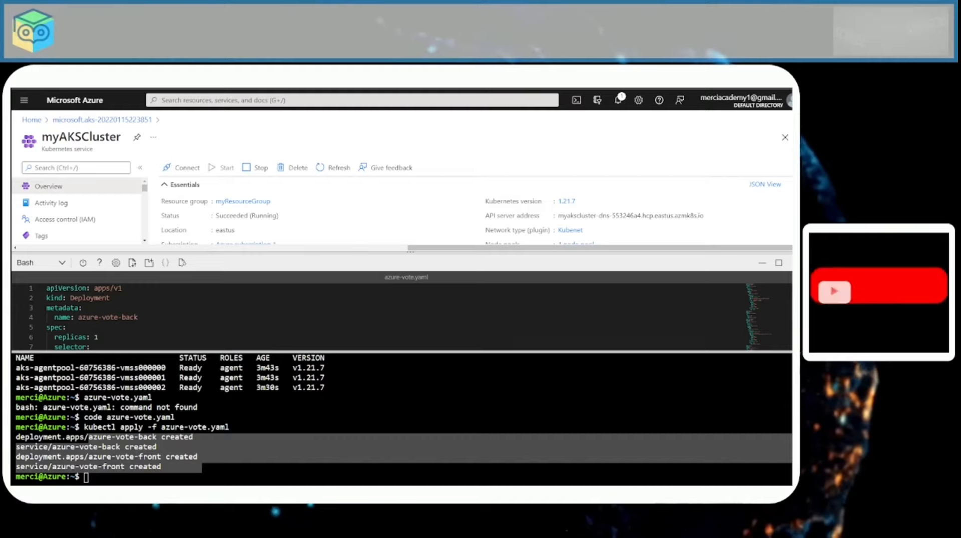
{"action": "left_click", "coordinate": [171, 474]}
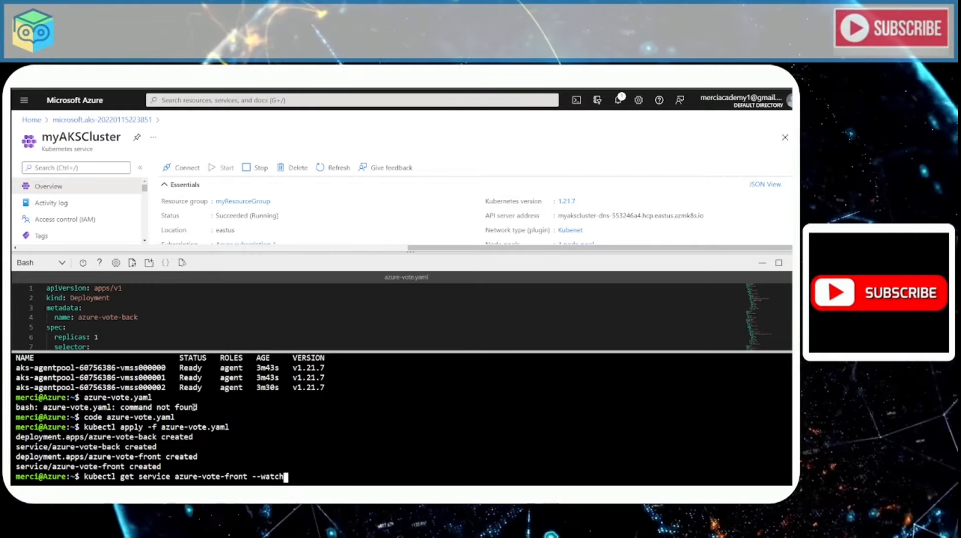
{"action": "key", "text": "Return"}
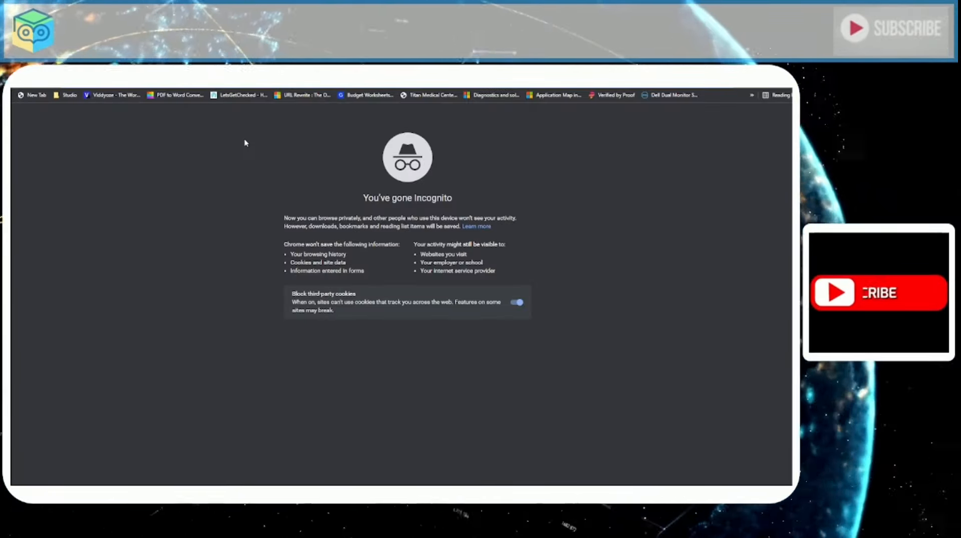
Step: Load the voting app at the external IP 20.81.89.141 in the browser
{"action": "type", "text": "20.81.89.141"}
{"action": "key", "text": "Return"}
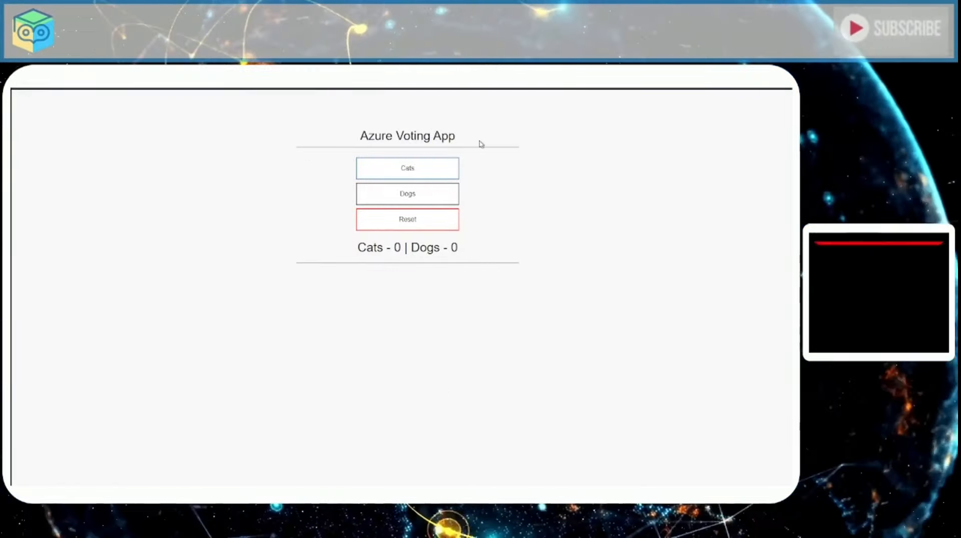
Step: Test voting with Dogs and Cats, reset, then vote again to reach Cats 1, Dogs 1
{"action": "left_click", "coordinate": [422, 194]}
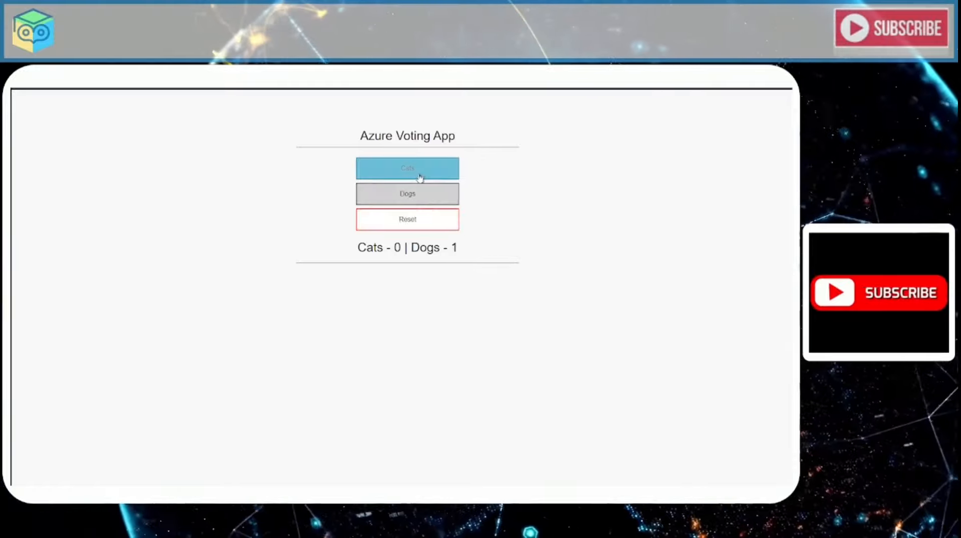
{"action": "left_click", "coordinate": [417, 170]}
{"action": "left_click", "coordinate": [403, 223]}
{"action": "left_click", "coordinate": [407, 194]}
{"action": "left_click", "coordinate": [408, 168]}
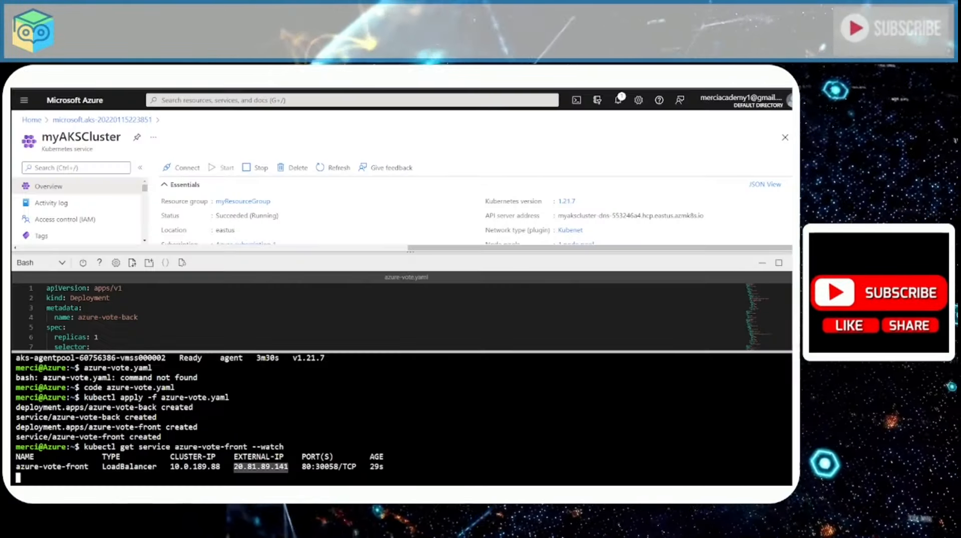
Step: Filter myAKSCluster Insights to Namespace = <All but kube-system> and view the Containers list
{"action": "left_click_drag", "start_coordinate": [404, 315], "coordinate": [410, 254]}
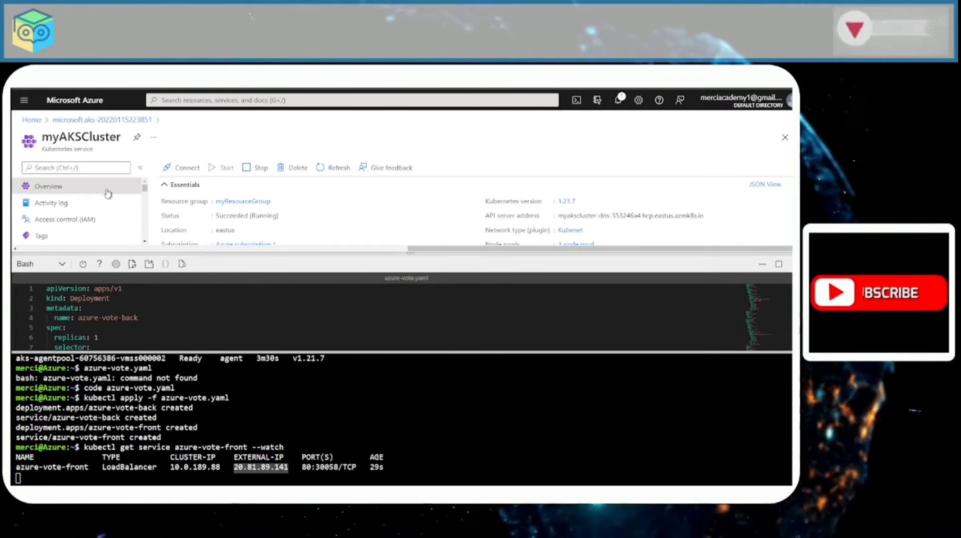
{"action": "left_click", "coordinate": [46, 229]}
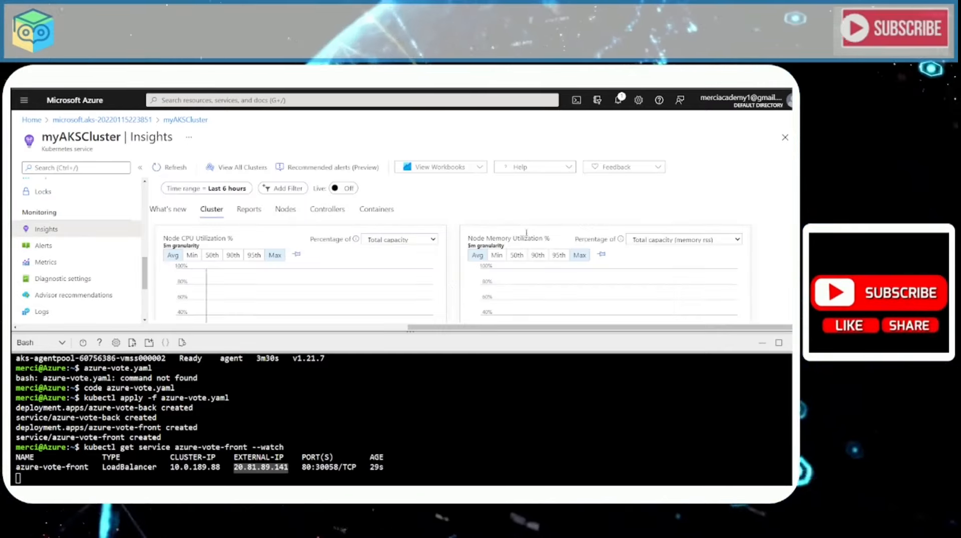
{"action": "left_click", "coordinate": [278, 191]}
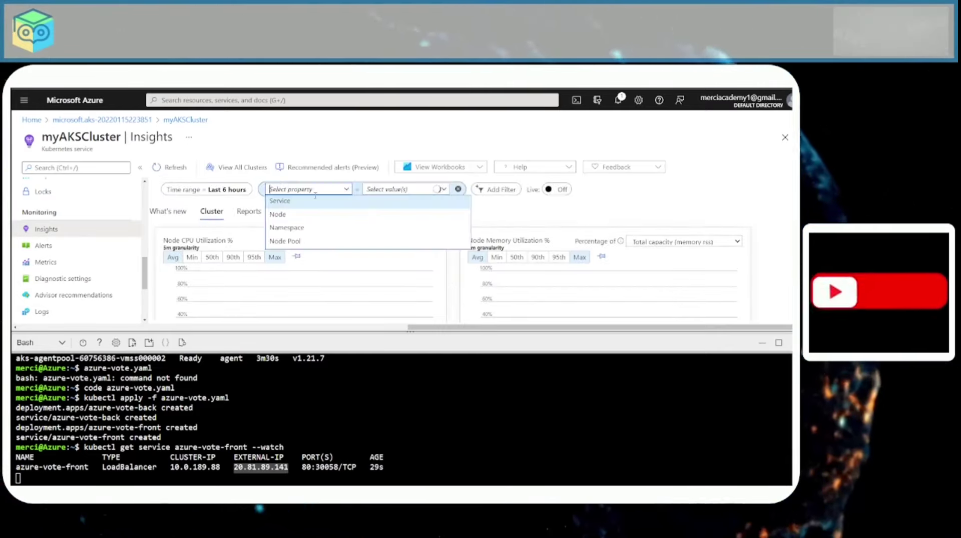
{"action": "left_click", "coordinate": [300, 228]}
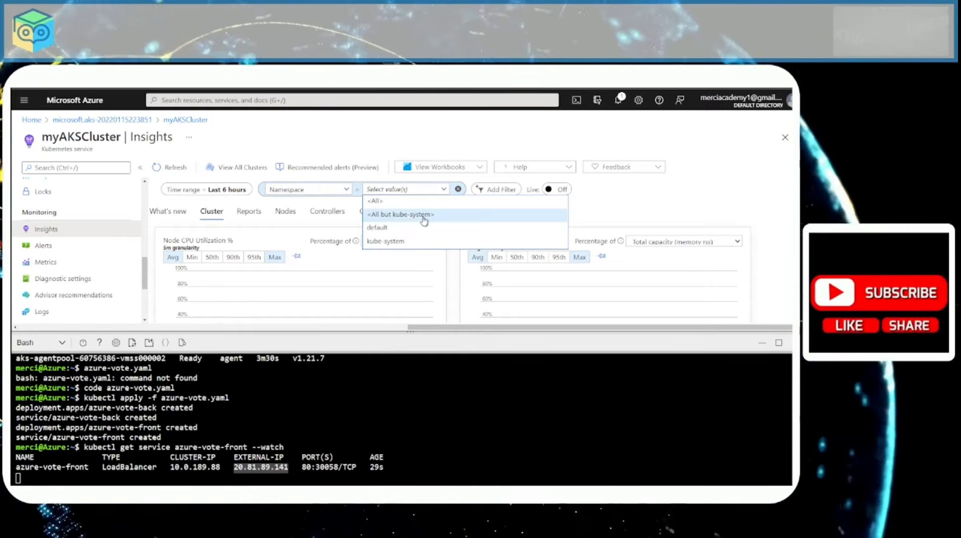
{"action": "left_click", "coordinate": [424, 216]}
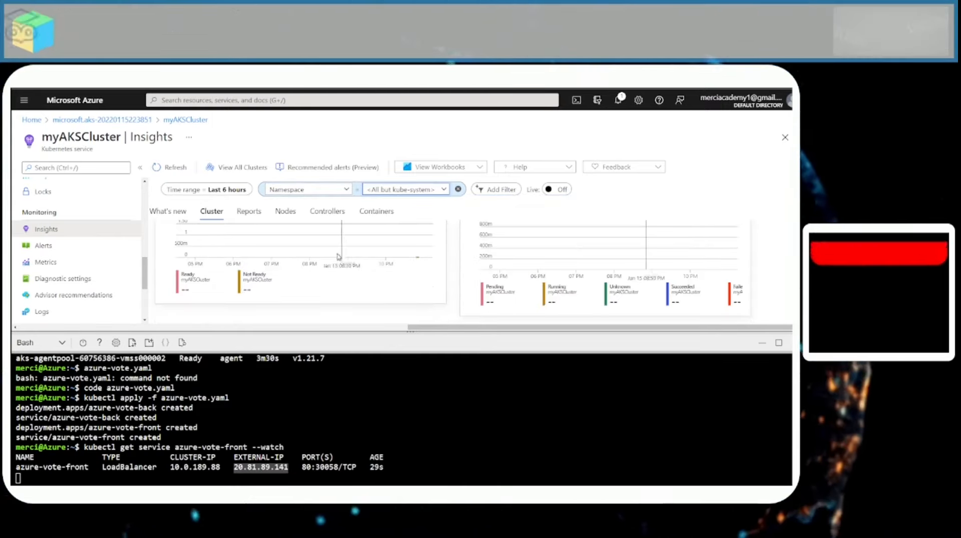
{"action": "left_click", "coordinate": [376, 211]}
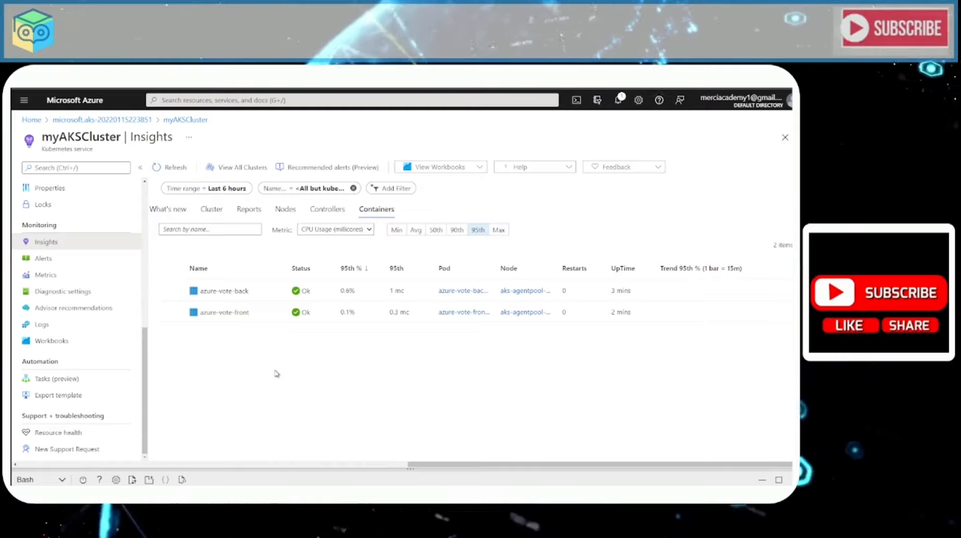
Step: View the azure-vote-front container's logs in Log Analytics, returning 10 records
{"action": "mouse_move", "coordinate": [224, 311]}
{"action": "left_click", "coordinate": [171, 312]}
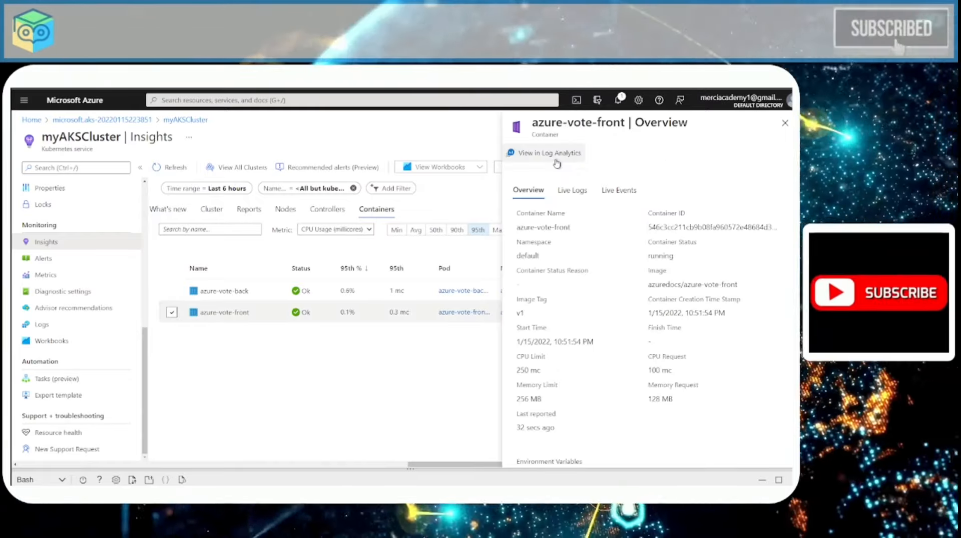
{"action": "left_click", "coordinate": [549, 153]}
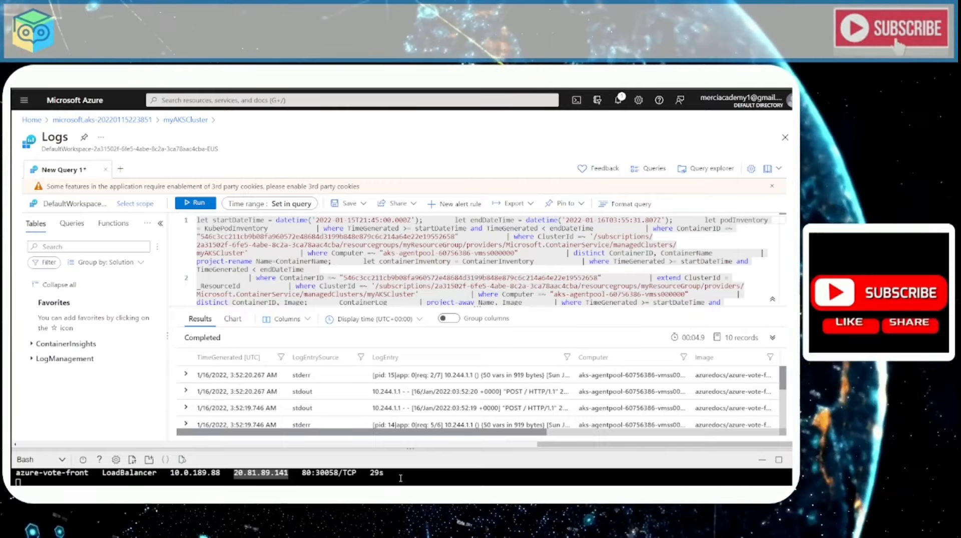
Step: Run az aks delete for myAKSCluster in myResourceGroup with --no-wait and confirm with y
{"action": "left_click_drag", "start_coordinate": [409, 448], "coordinate": [456, 124]}
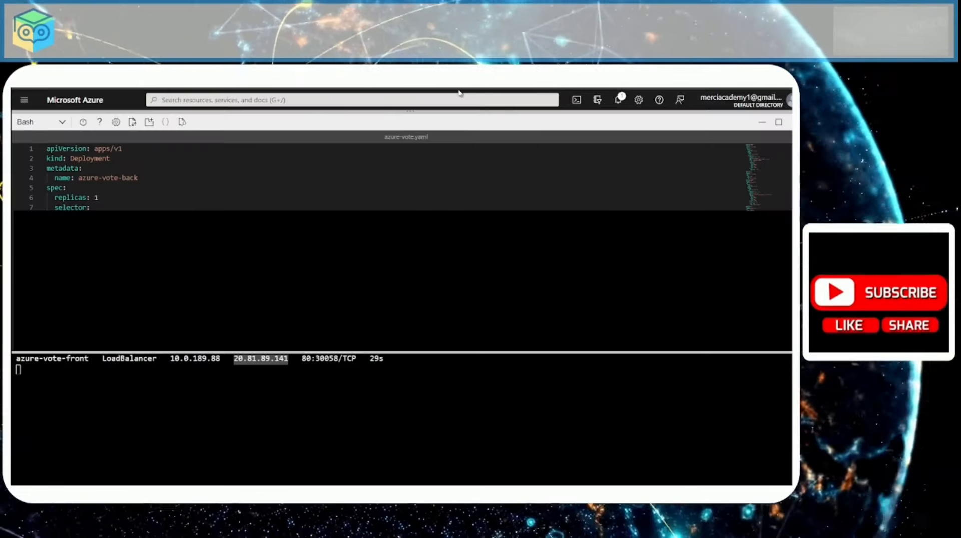
{"action": "left_click", "coordinate": [329, 459]}
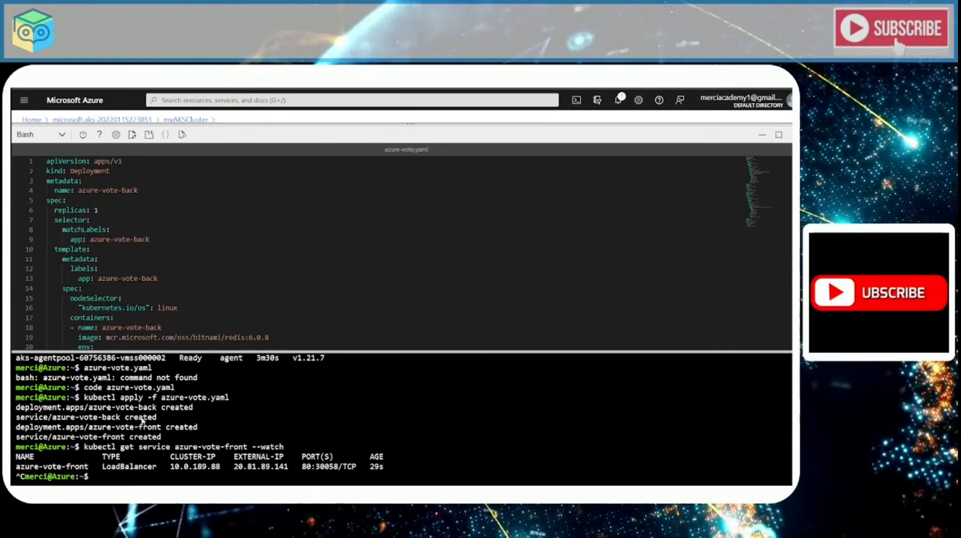
{"action": "type", "text": "az aks delete --resource-group myResourceGroup --name myAKSCluster --no-wait"}
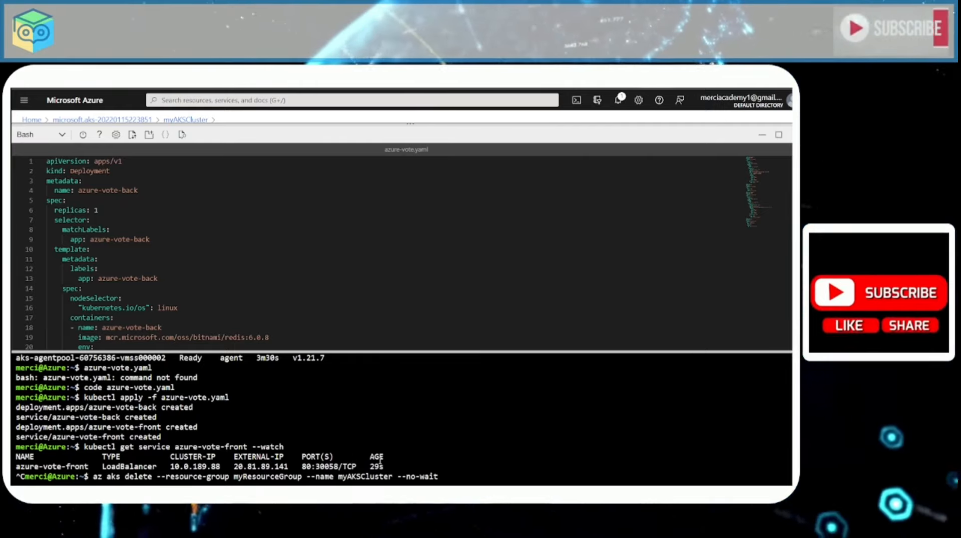
{"action": "key", "text": "Return"}
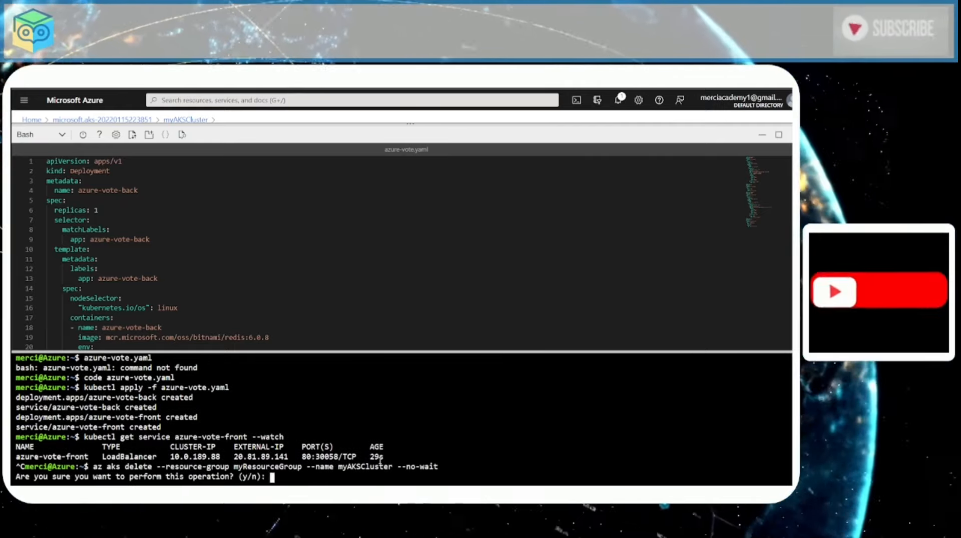
{"action": "type", "text": "y"}
{"action": "key", "text": "Return"}
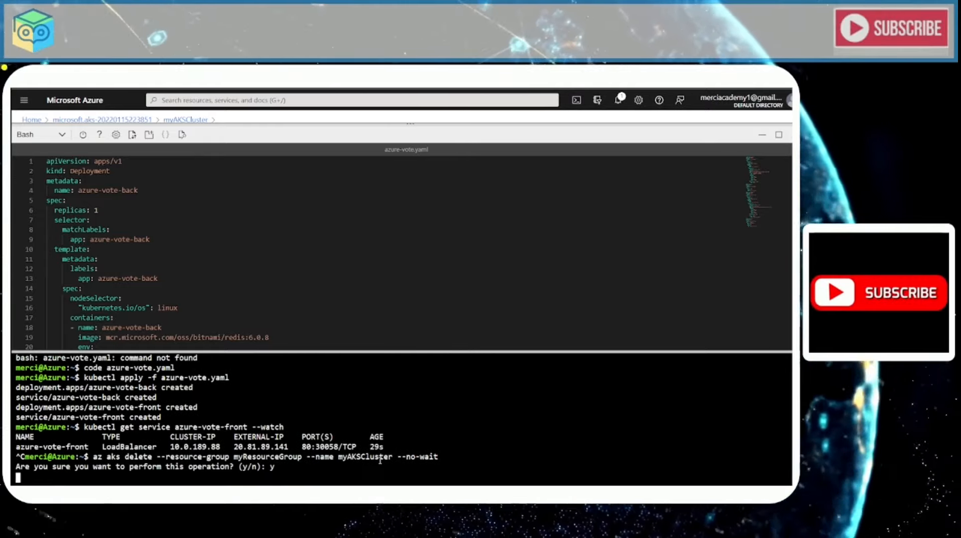